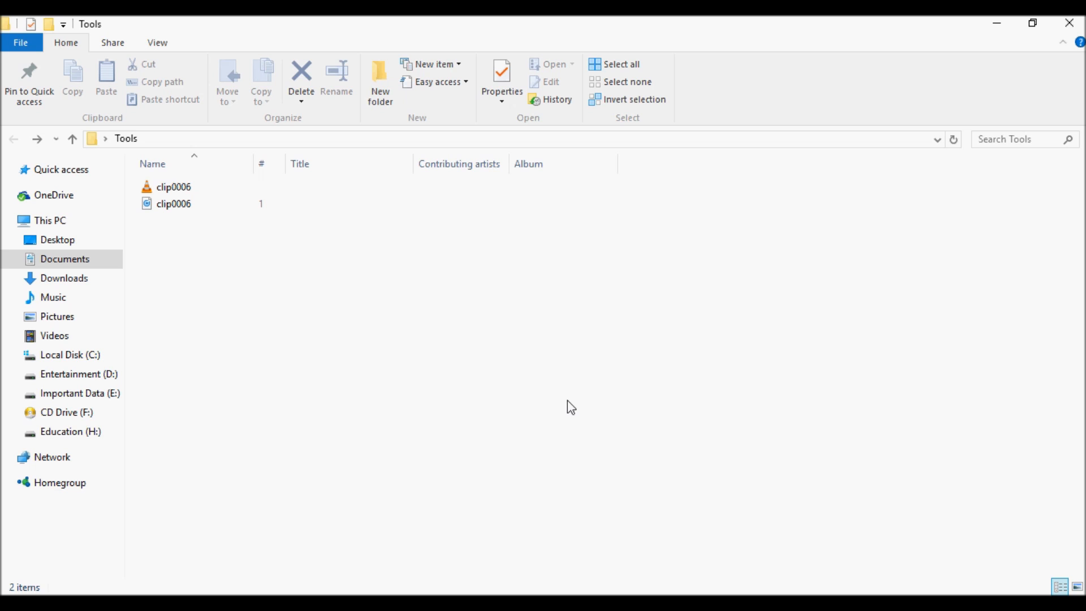
Switch to Audacity and open the clip0006 audio file from the Tools folder
click(577, 603)
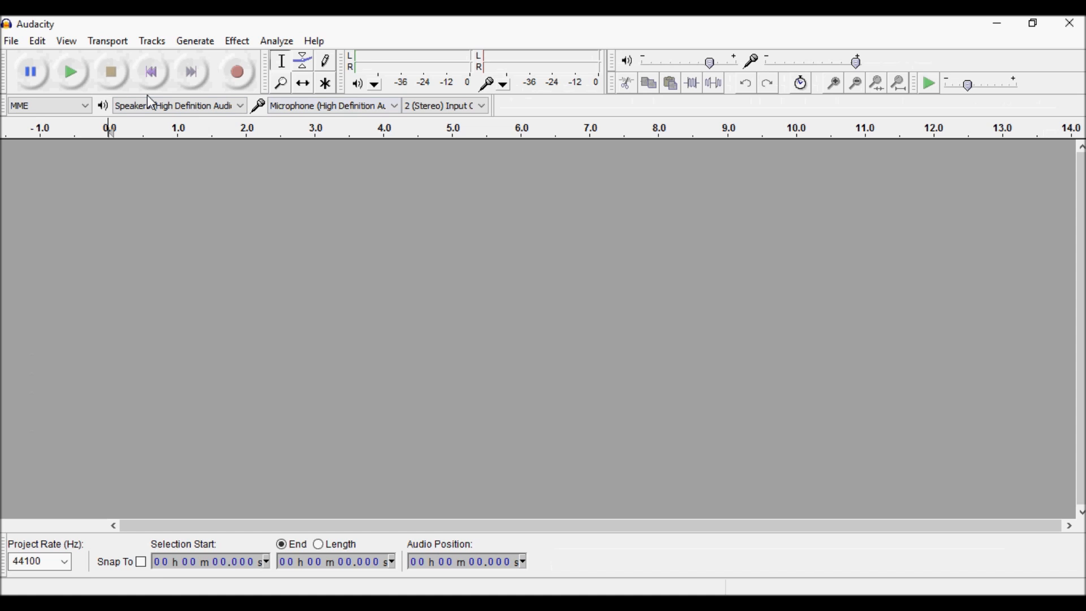
click(11, 42)
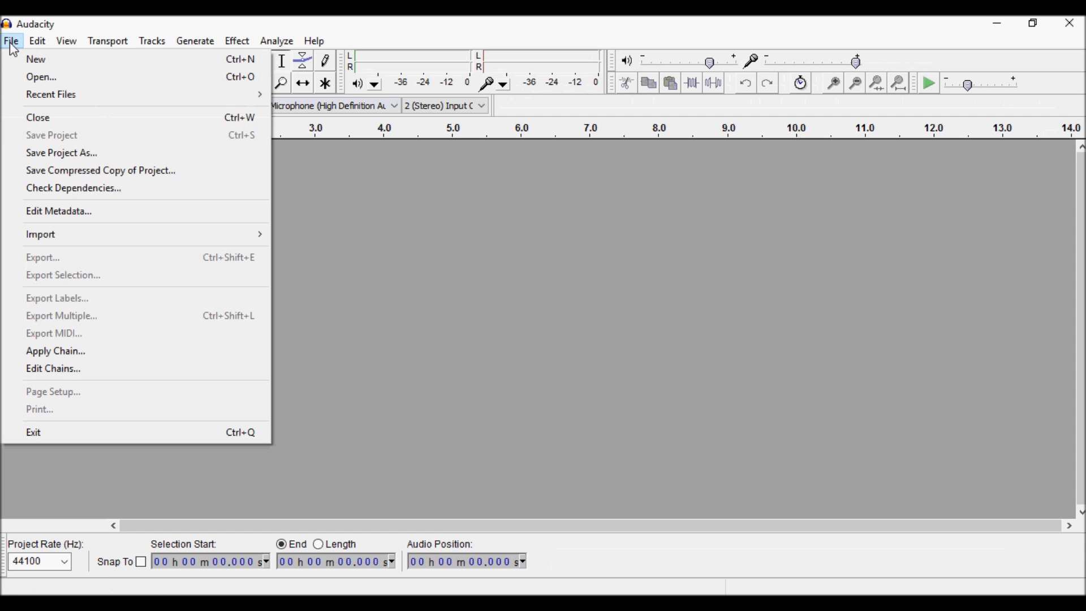
click(35, 79)
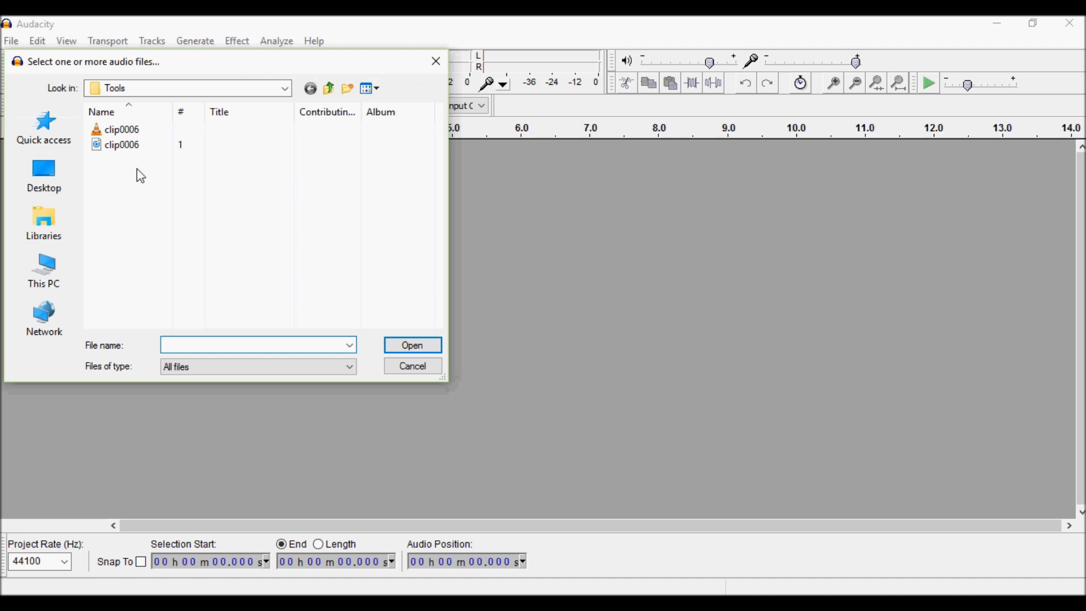
double_click(129, 148)
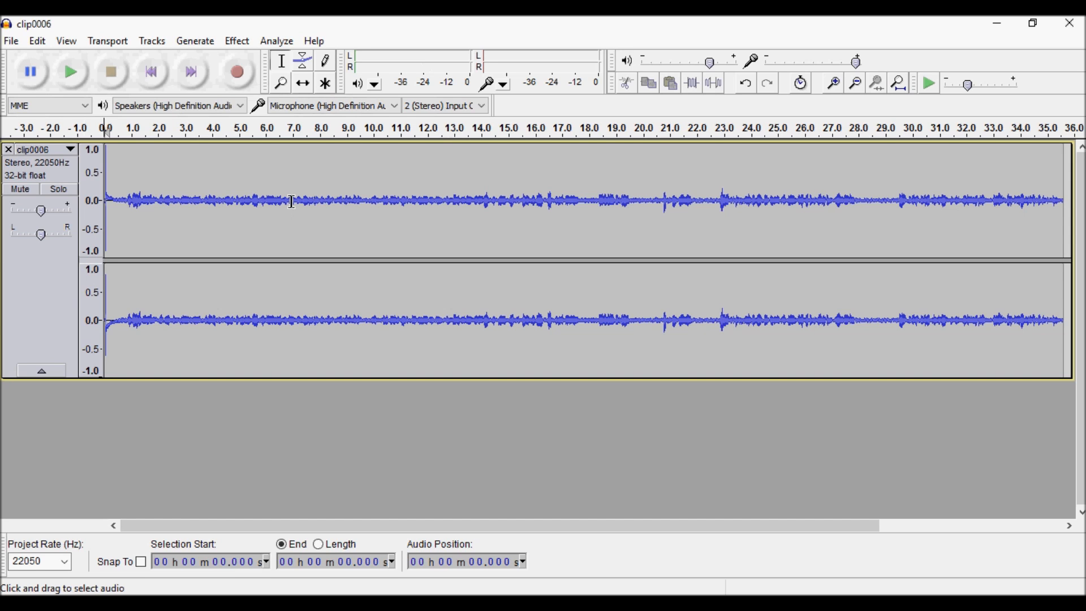
Try out short speech-free stretches of the waveform near 0.5, 20 and 28.5 seconds as noise samples
drag(128, 200, 183, 203)
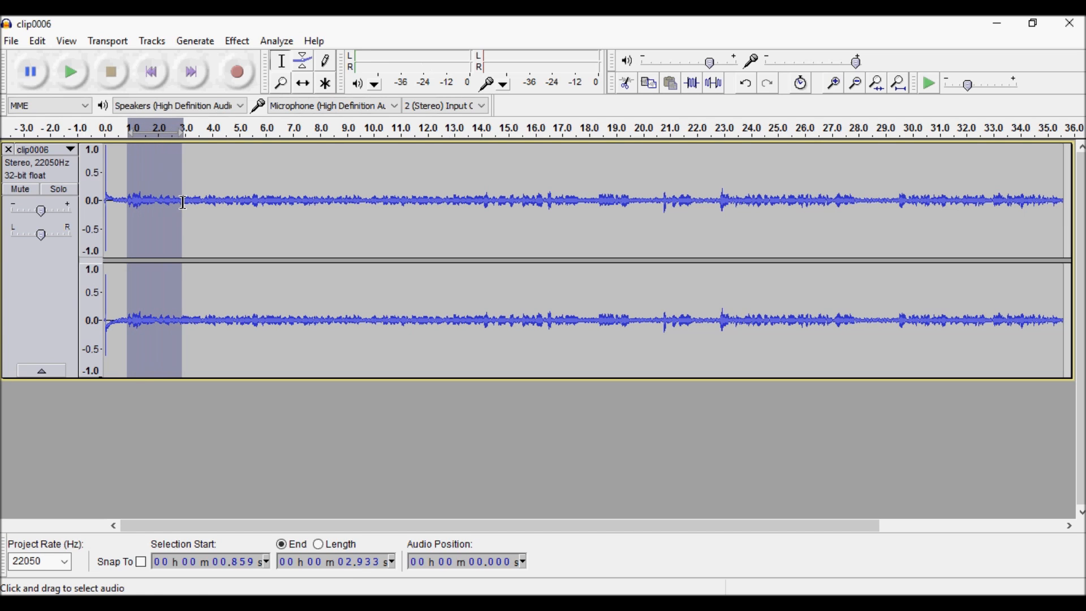
click(262, 217)
drag(124, 200, 113, 202)
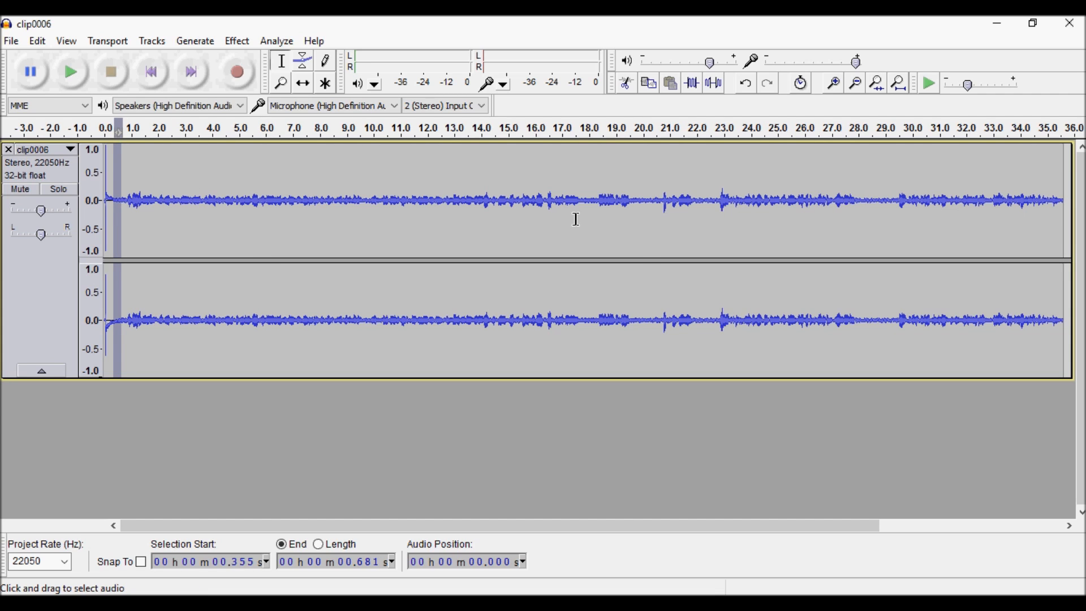
drag(645, 198, 655, 198)
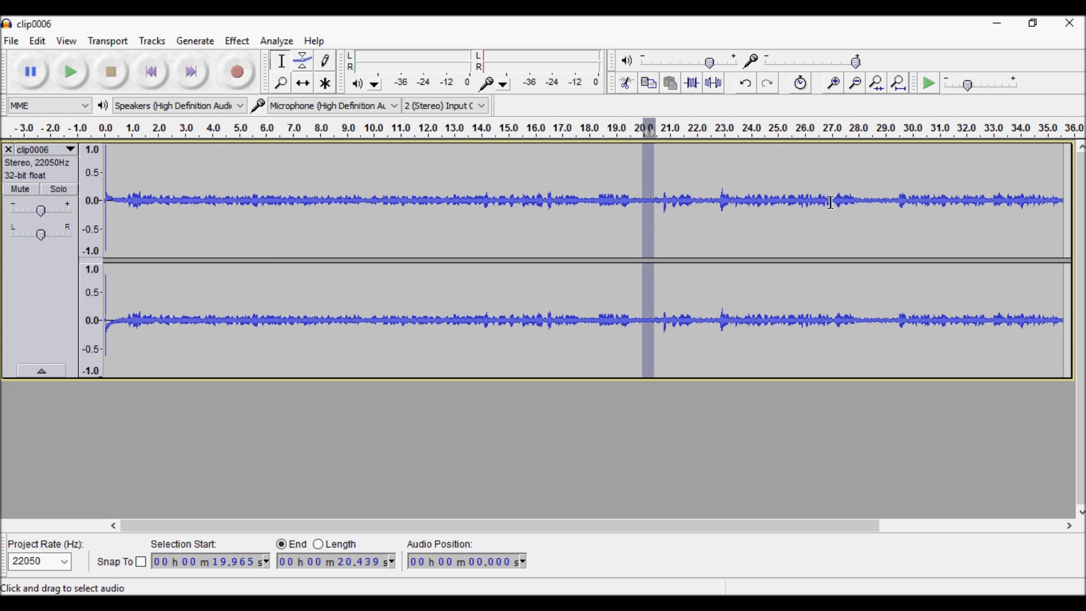
click(869, 200)
scroll(868, 199, right, 5)
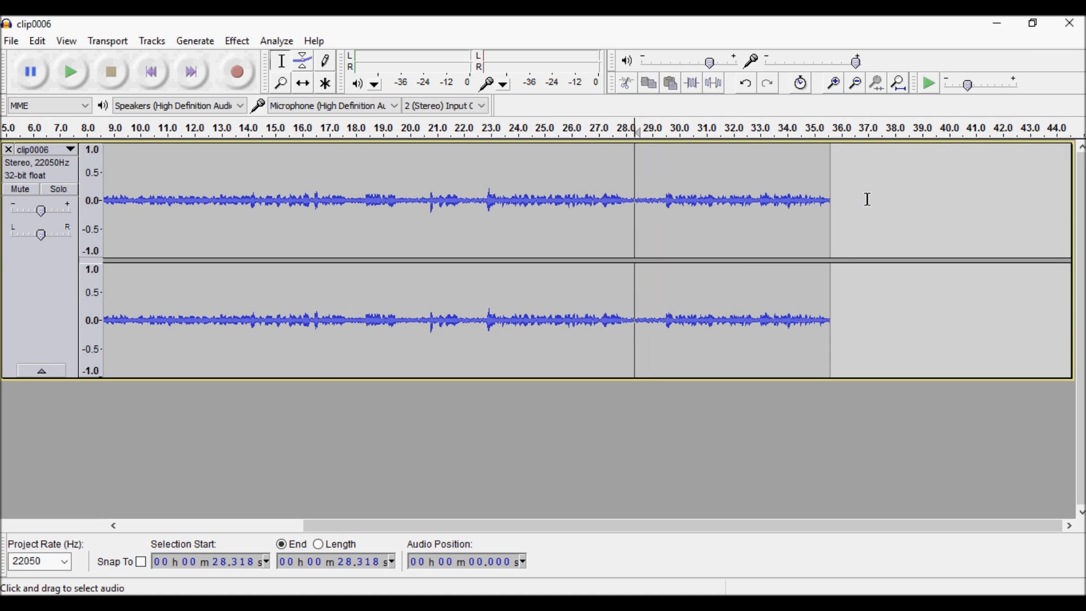
shift+click(648, 197)
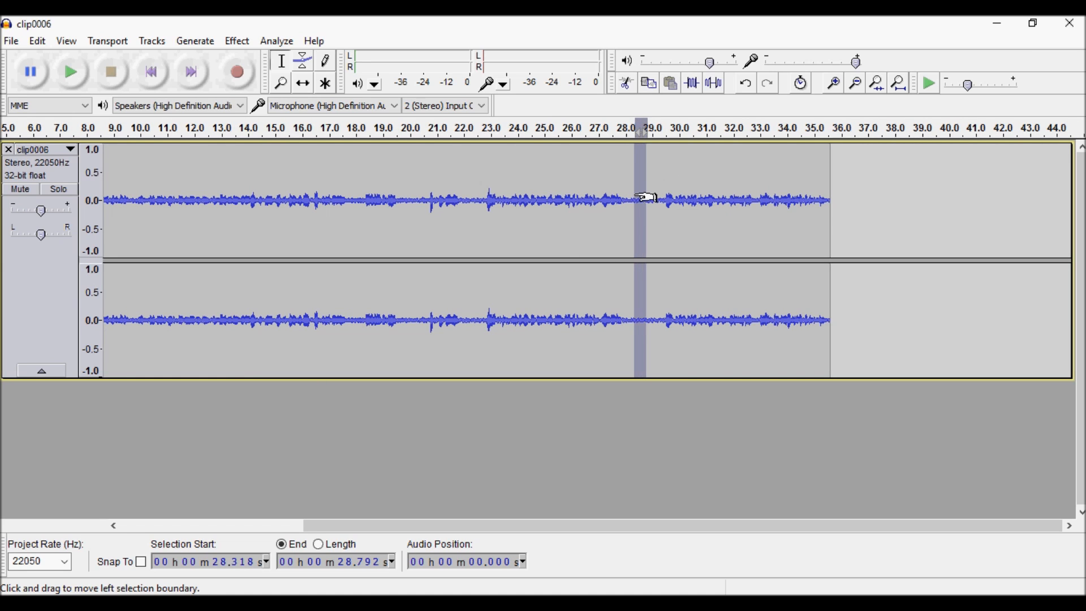
drag(444, 526, 221, 523)
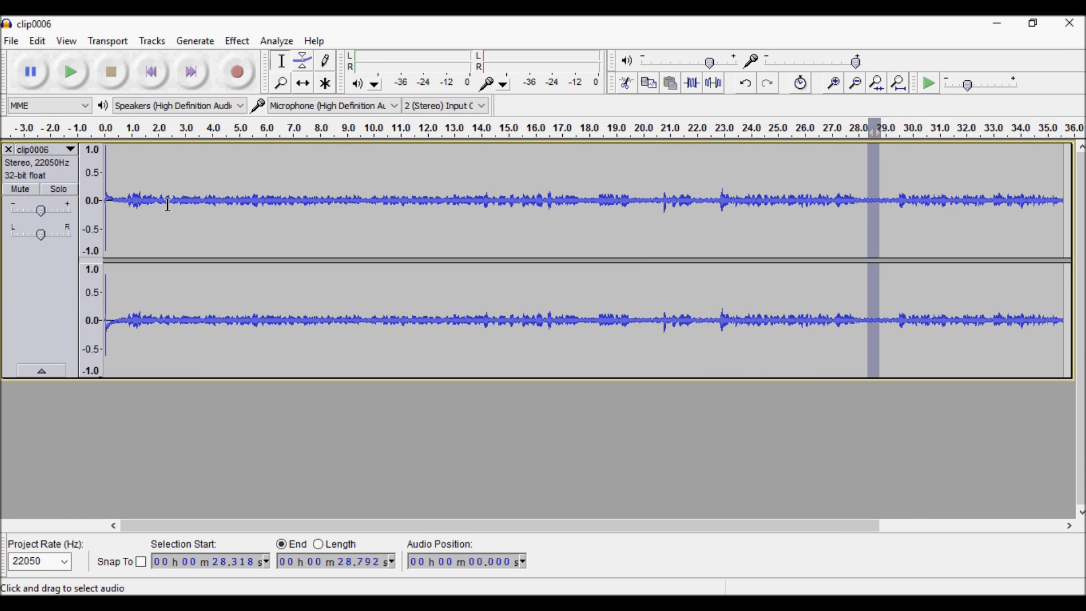
Select the noise-only stretch from about 0.49 to 0.68 seconds, before the speech starts, and play it
click(126, 202)
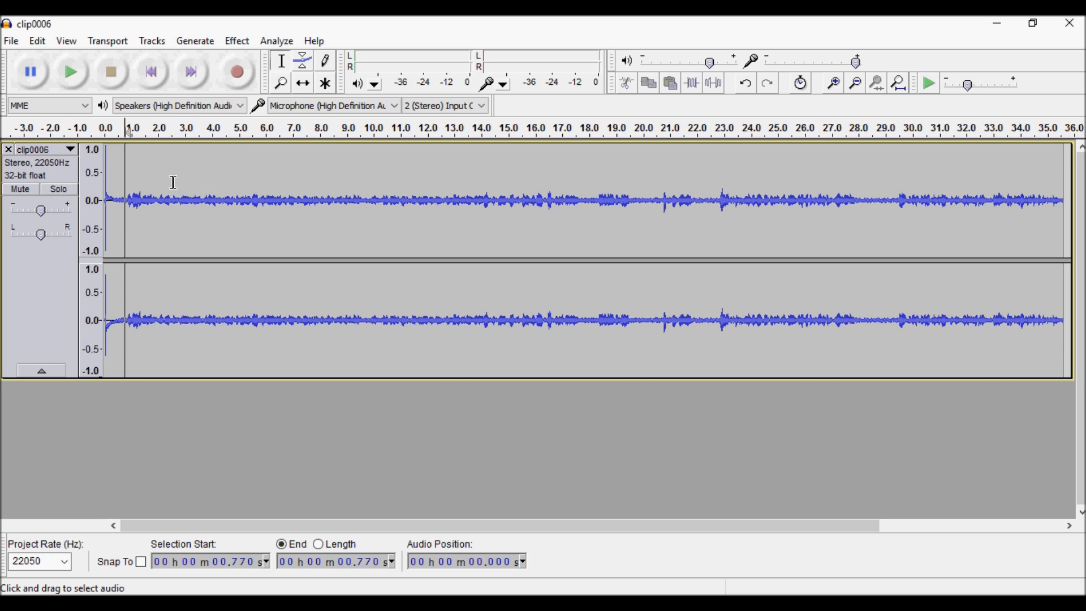
click(836, 86)
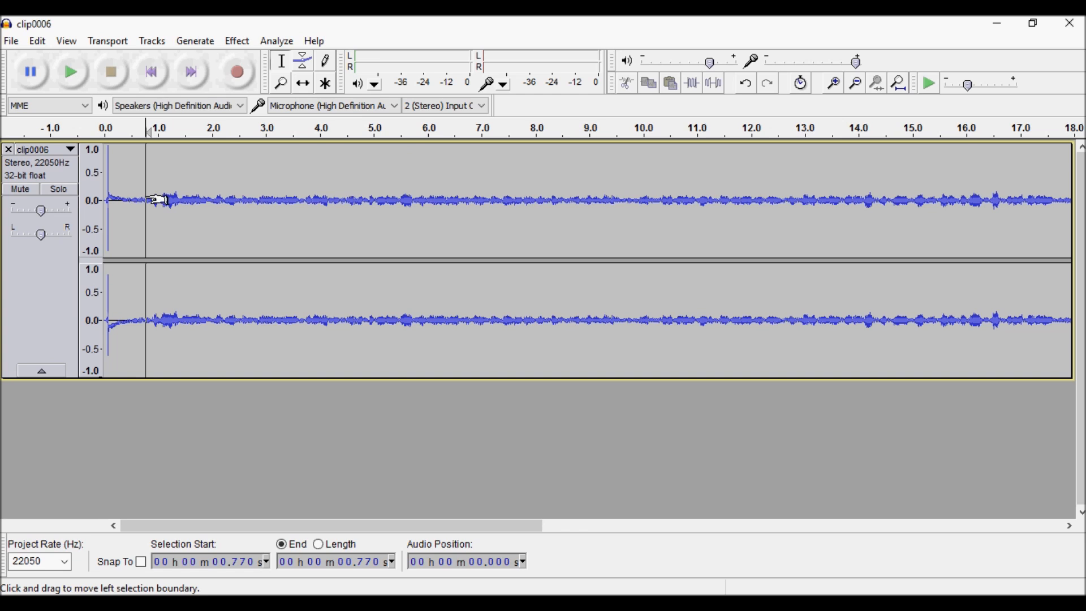
drag(143, 200, 133, 199)
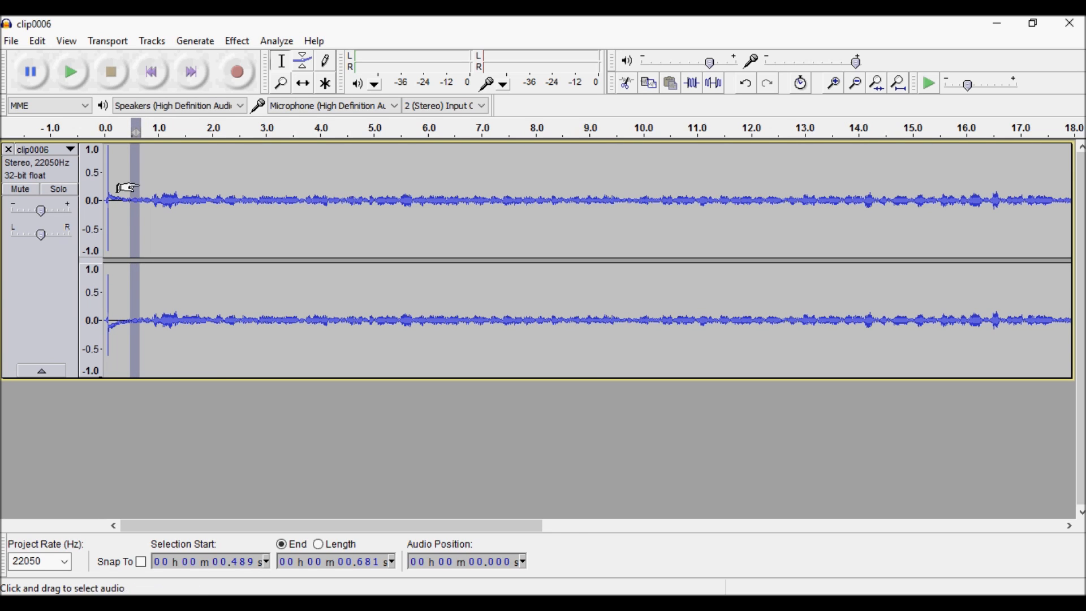
click(82, 89)
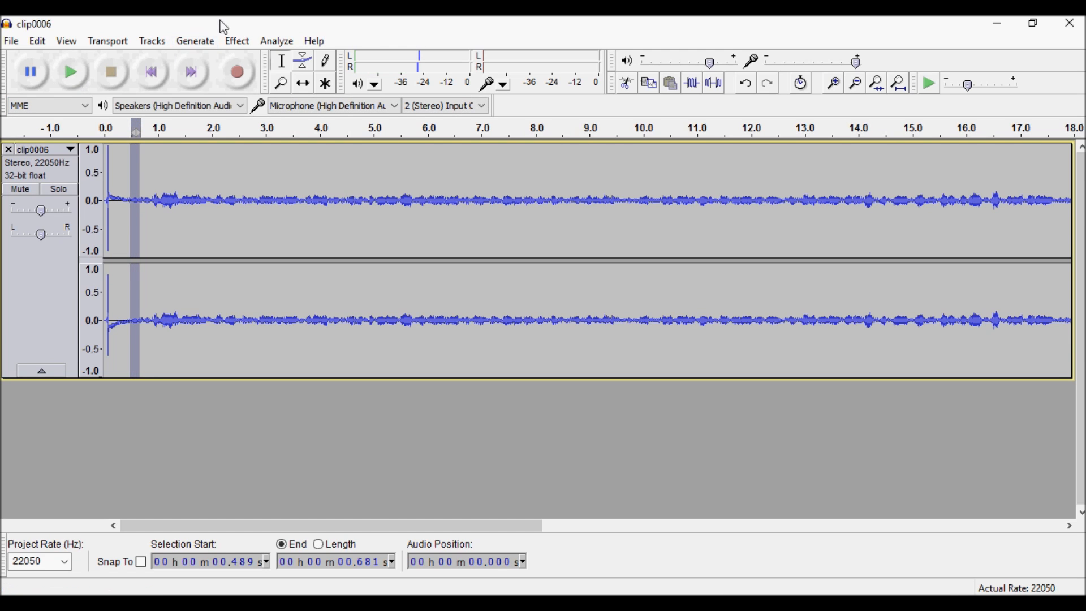
Capture a noise profile from the selected stretch with the Noise Removal effect
click(237, 41)
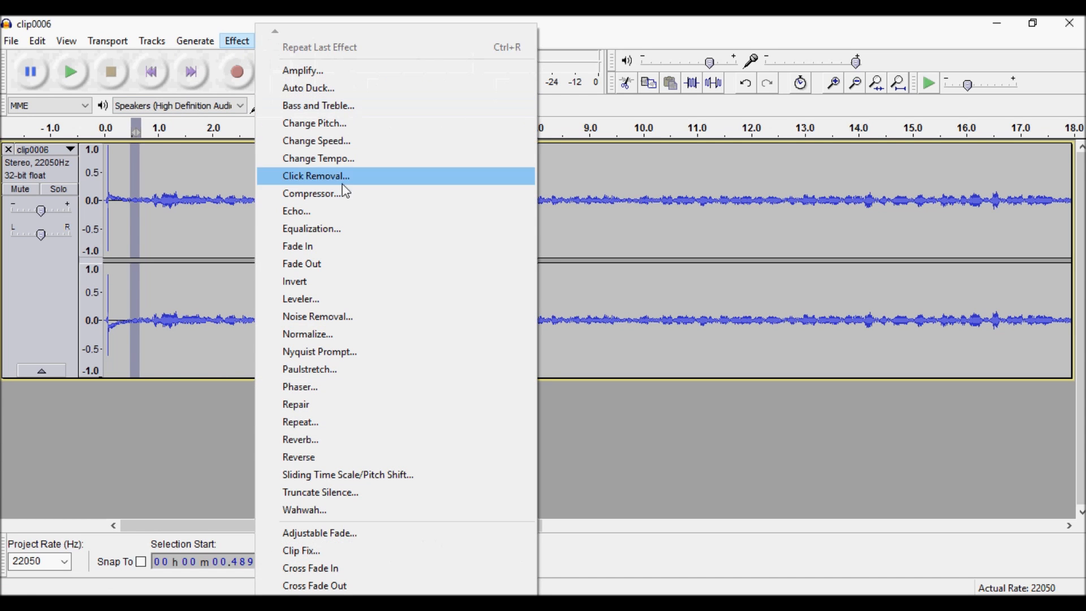
click(328, 319)
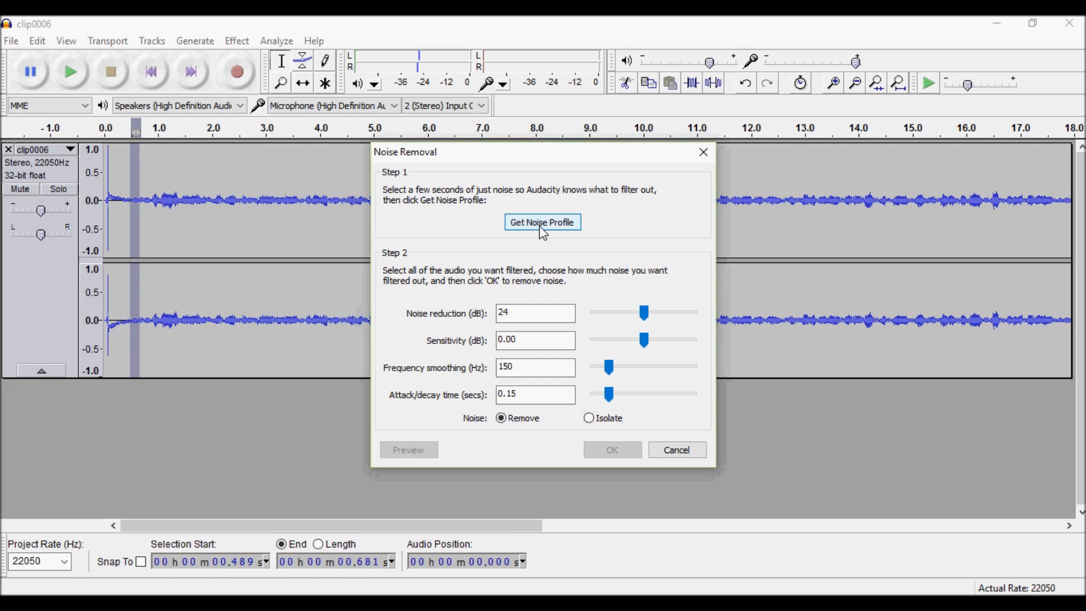
click(542, 222)
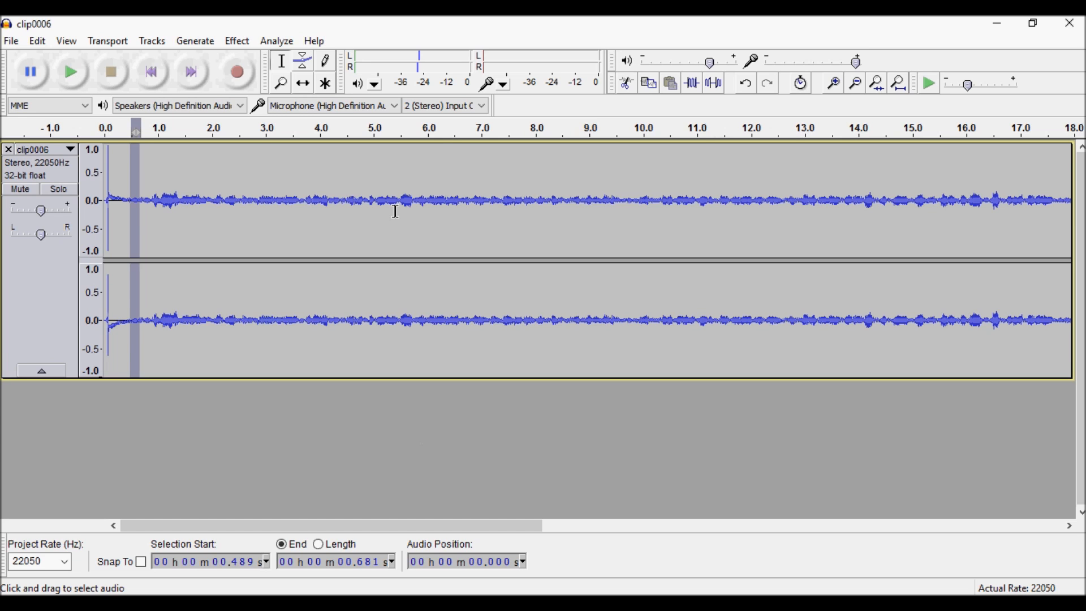
Select the whole track and apply Noise Removal to it with the captured profile
key(ctrl+a)
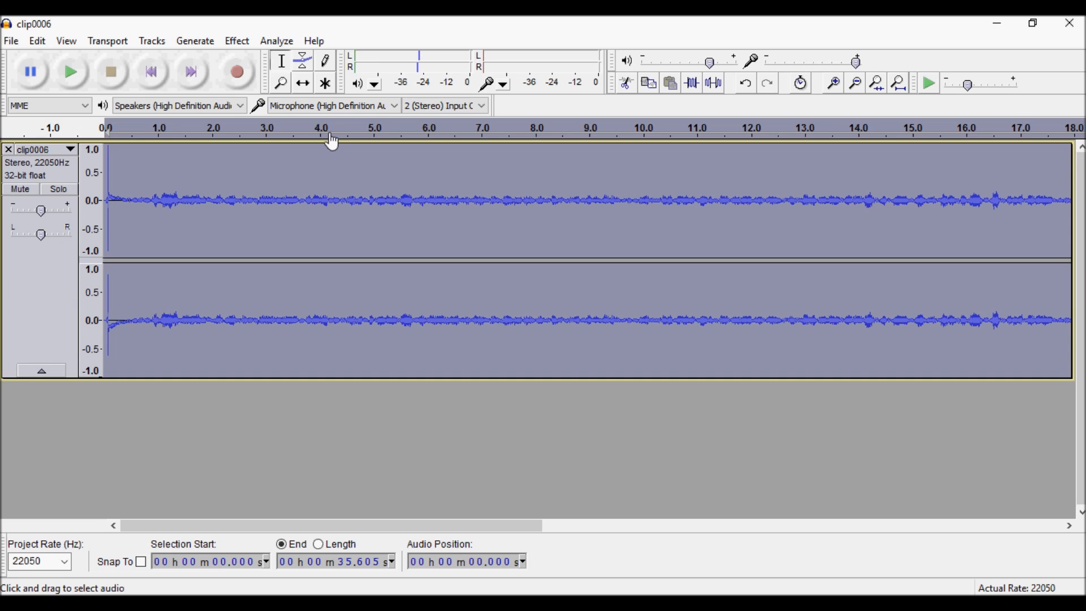
click(232, 43)
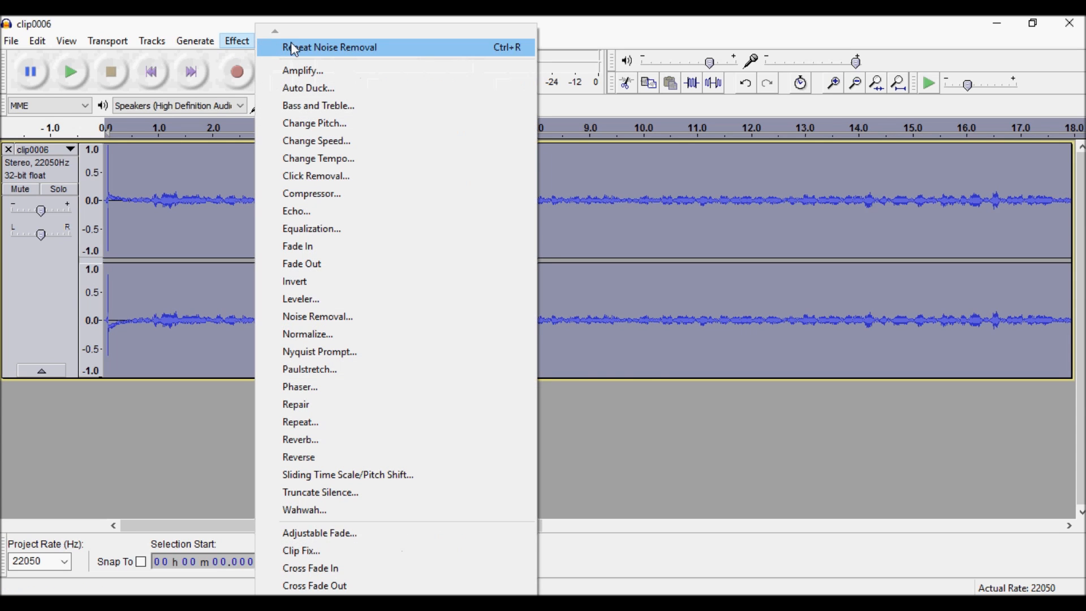
click(311, 48)
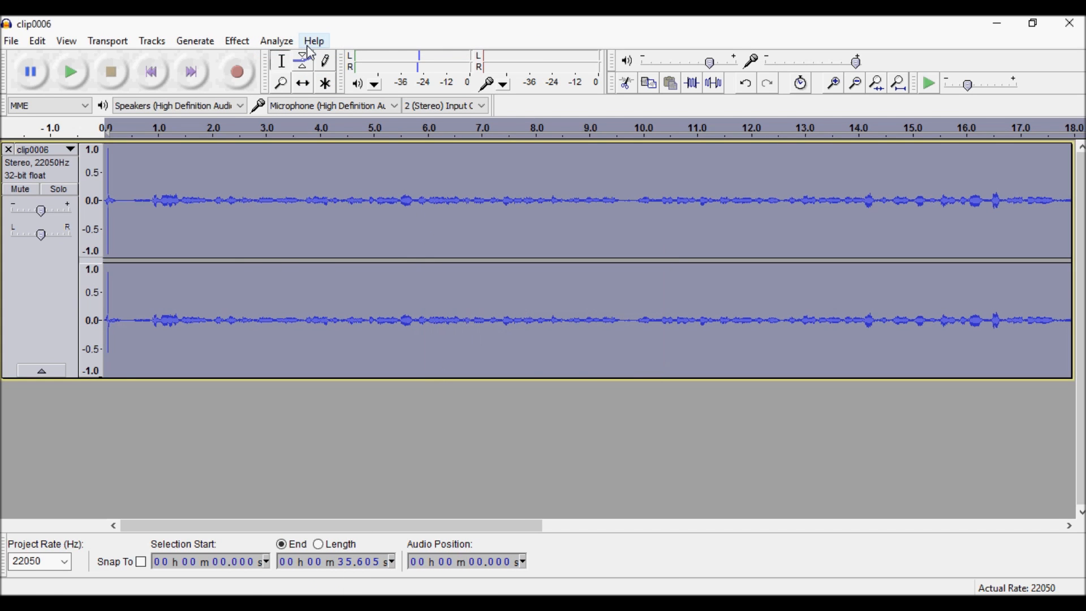
click(137, 184)
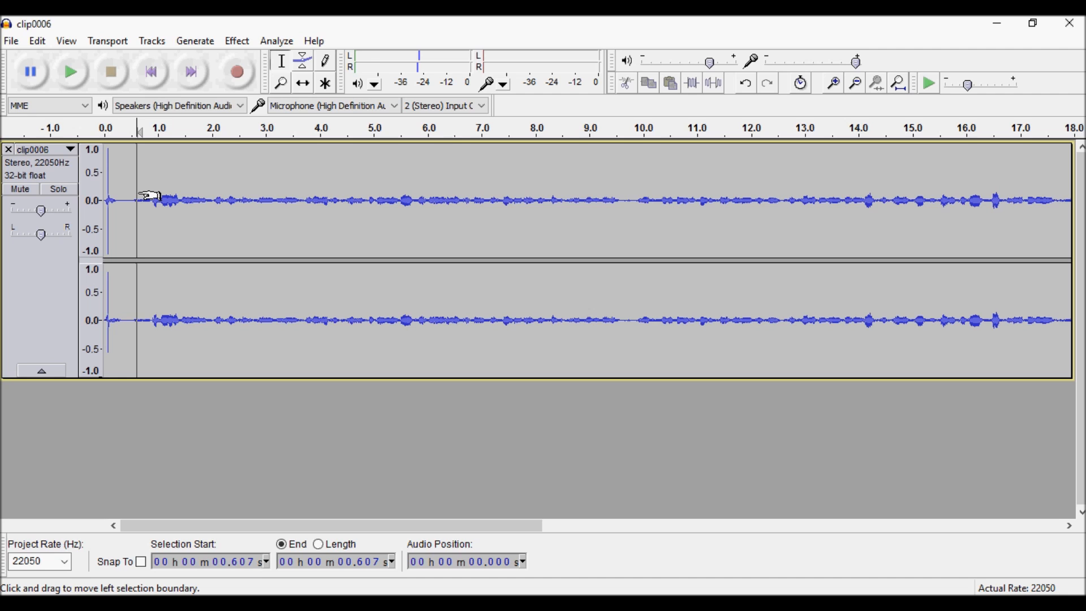
click(237, 41)
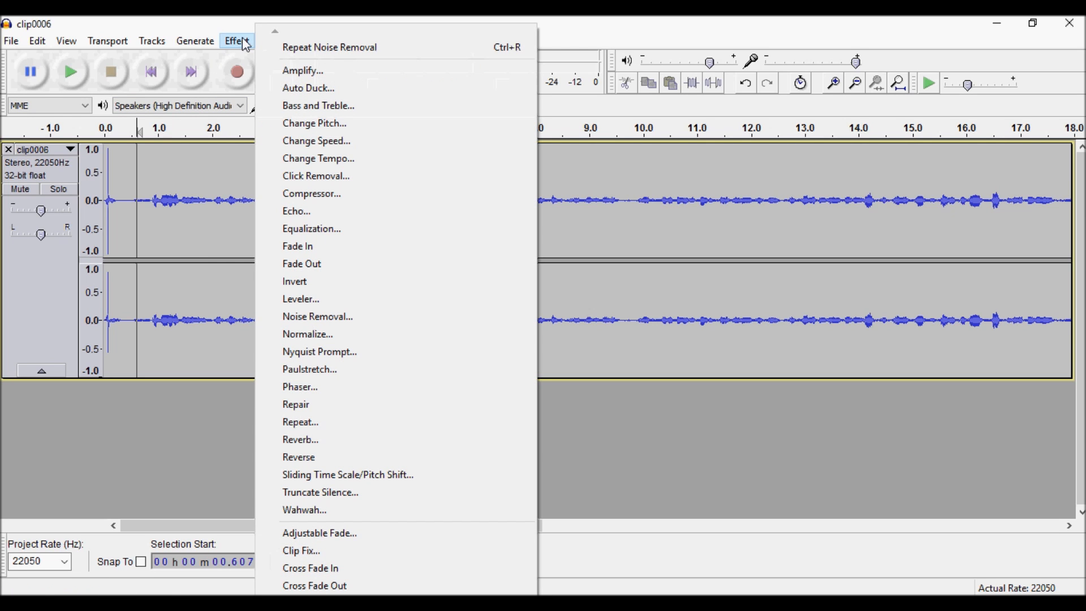
click(146, 227)
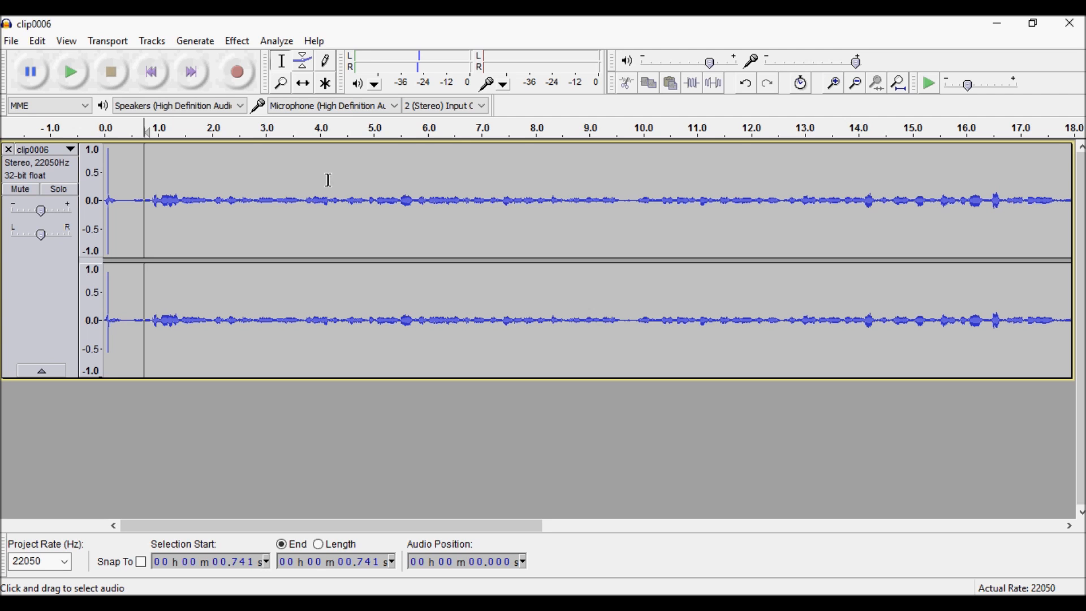
Select the whole track and amplify it by 0.5 dB, with a new peak amplitude of 0.0 dB
key(ctrl+a)
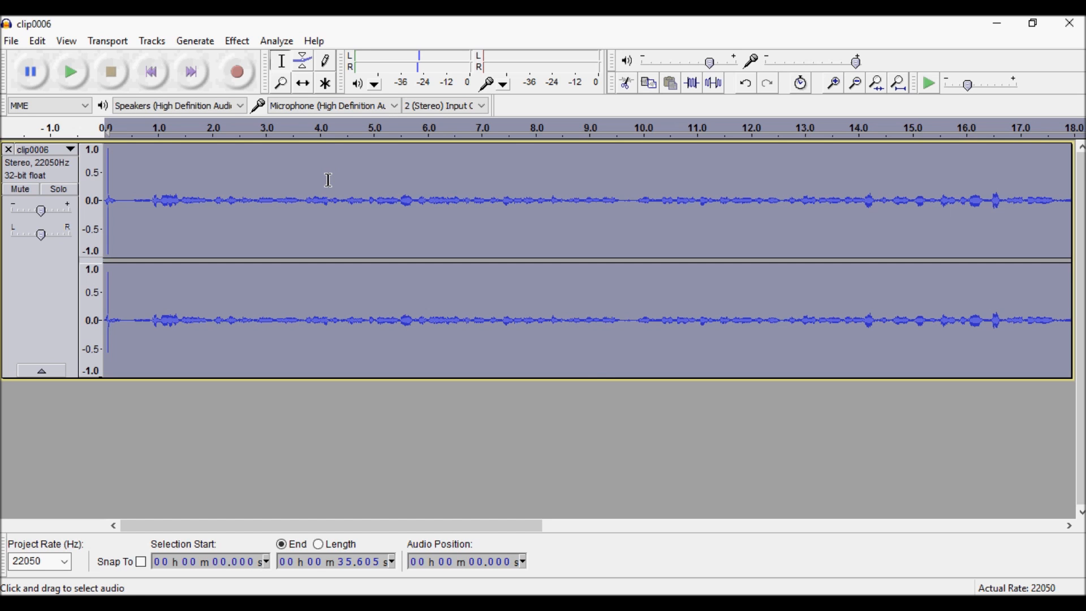
click(238, 42)
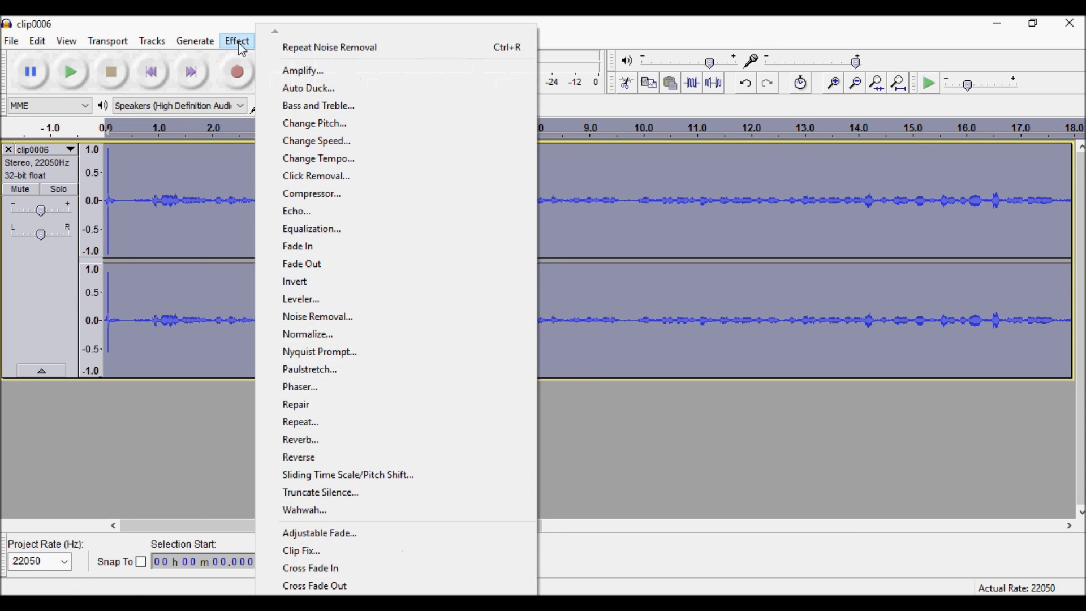
click(331, 72)
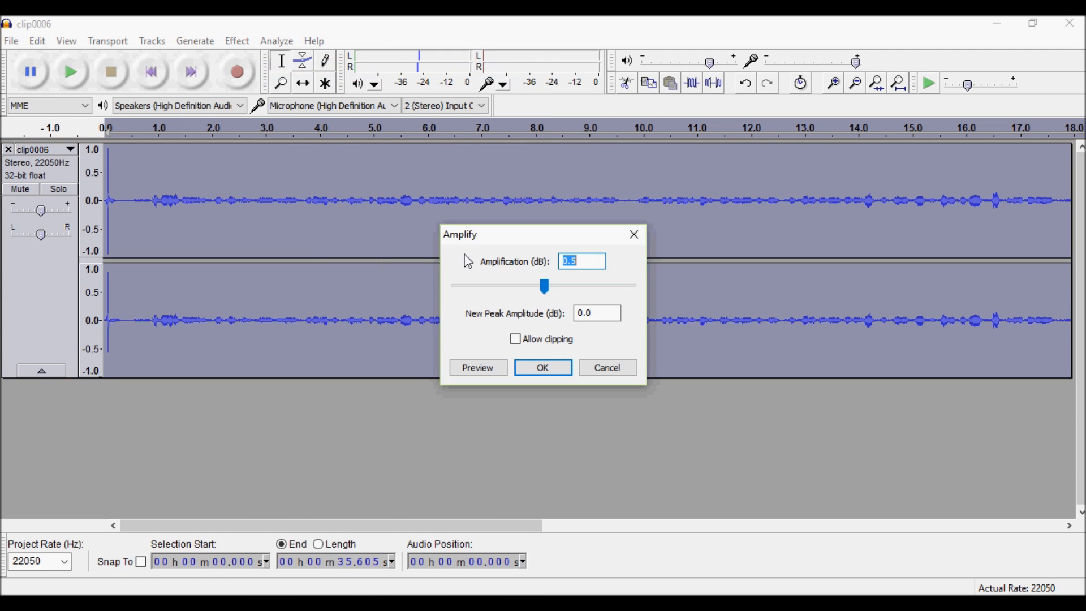
click(549, 370)
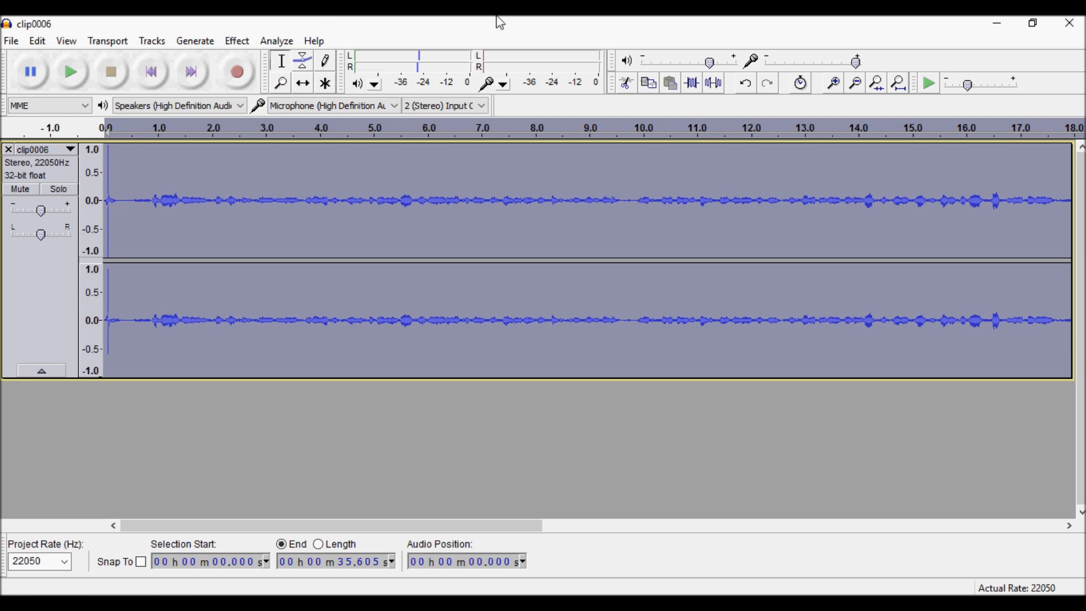
Start exporting the audio as WAV (Microsoft) signed 16 bit PCM into the Tools folder on the Desktop
click(11, 41)
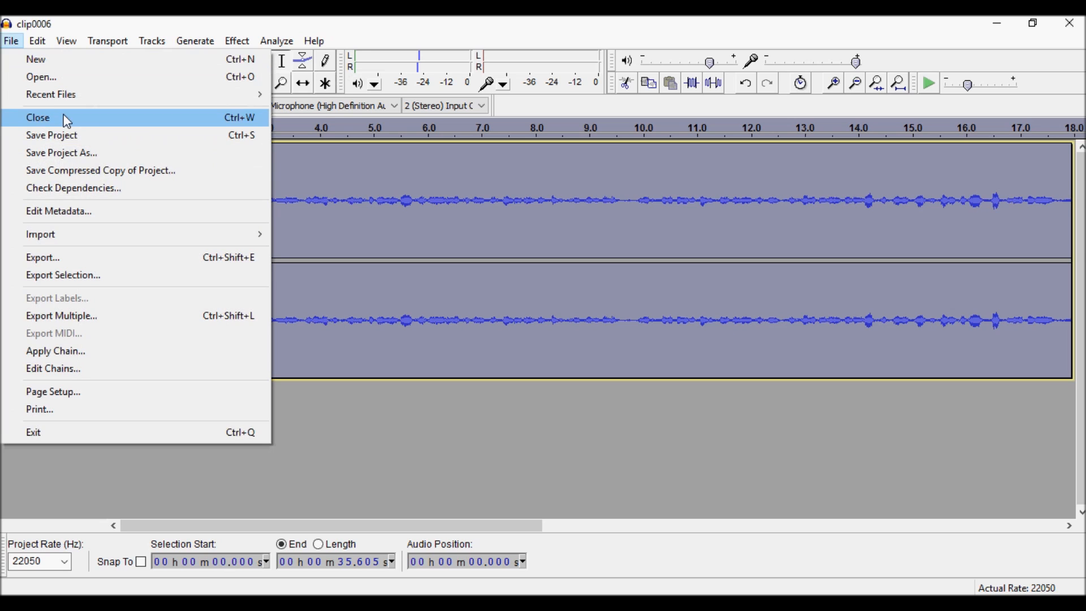
click(70, 259)
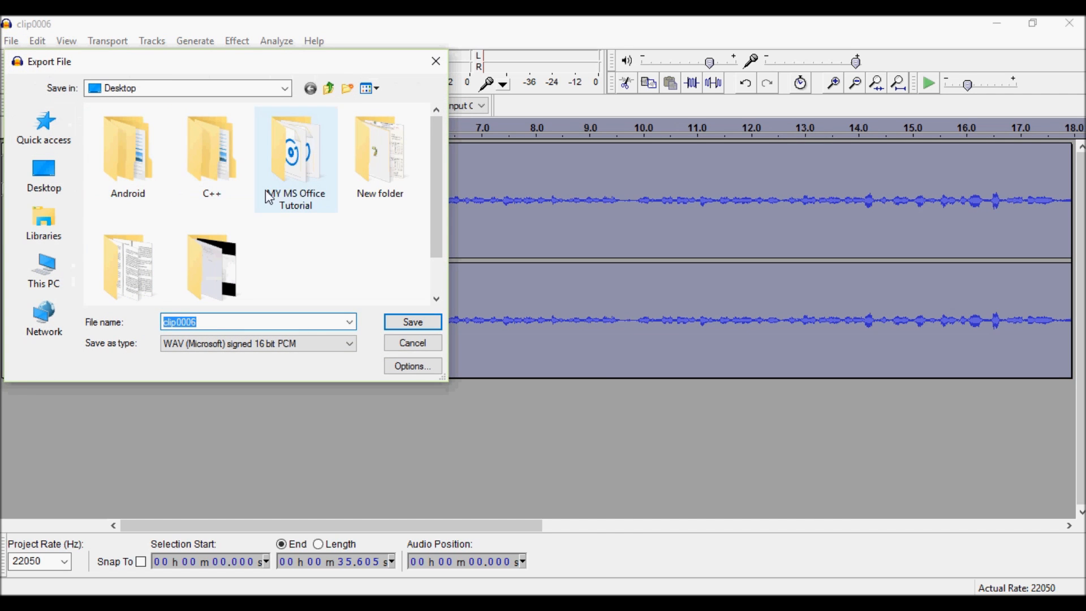
double_click(398, 176)
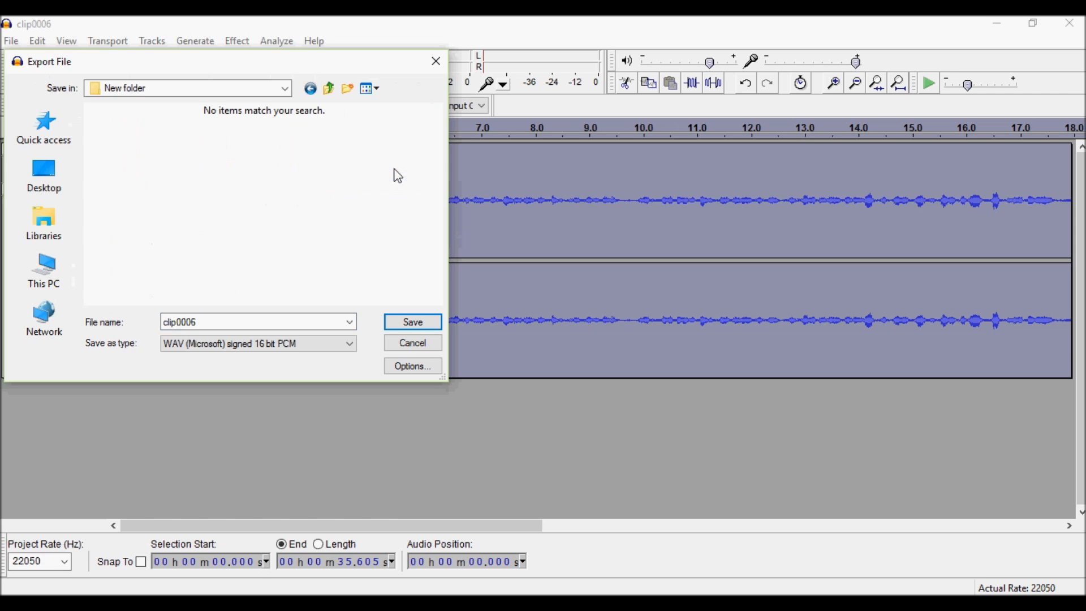
key(BackSpace)
click(226, 260)
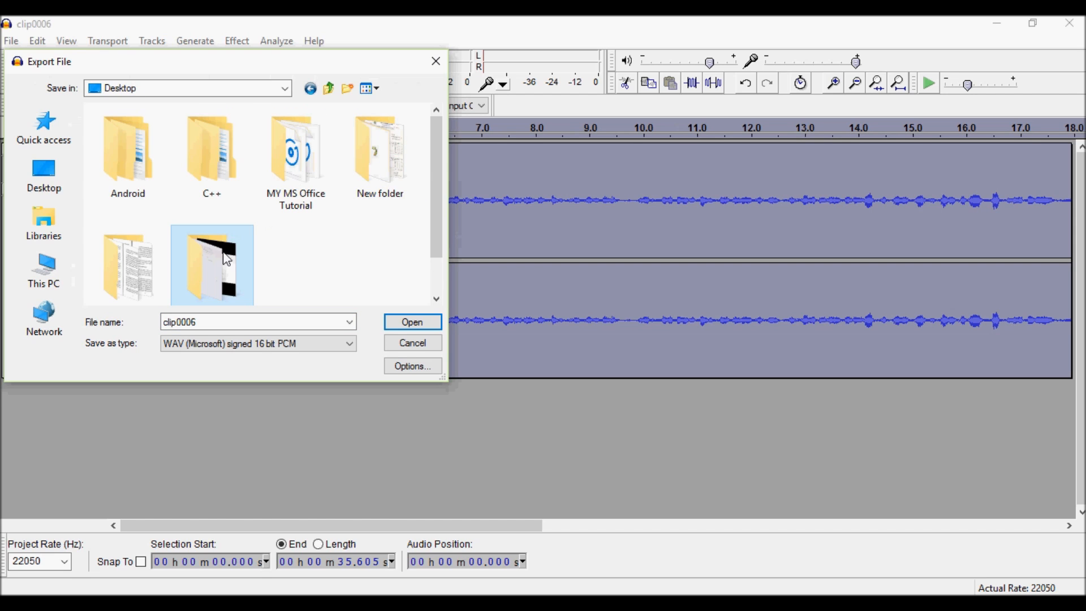
double_click(227, 259)
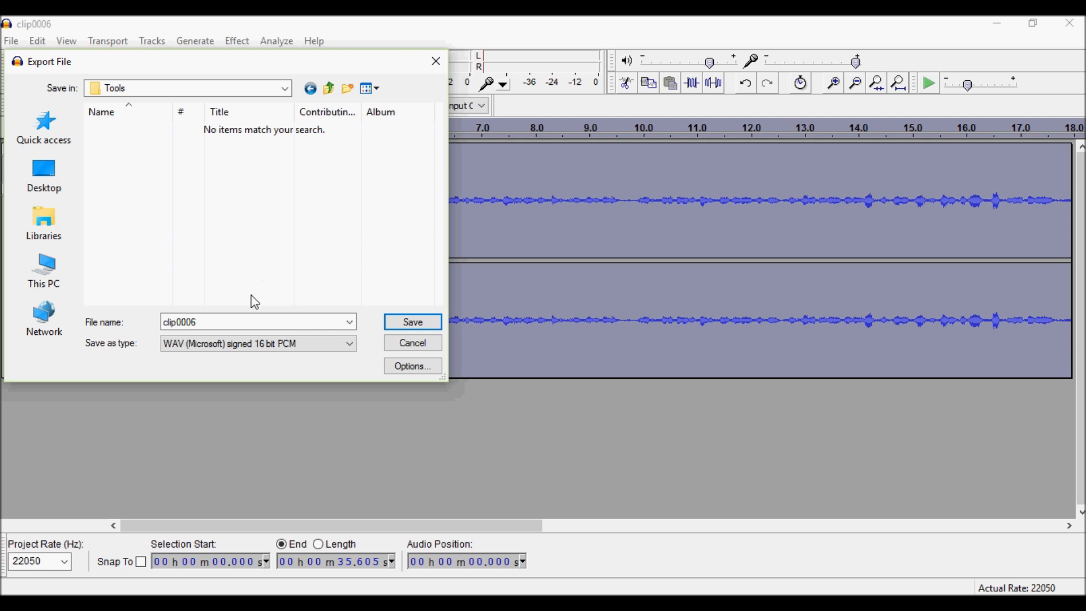
Save the export as clip0006edited, accepting its metadata, and return to the Tools folder window
double_click(241, 322)
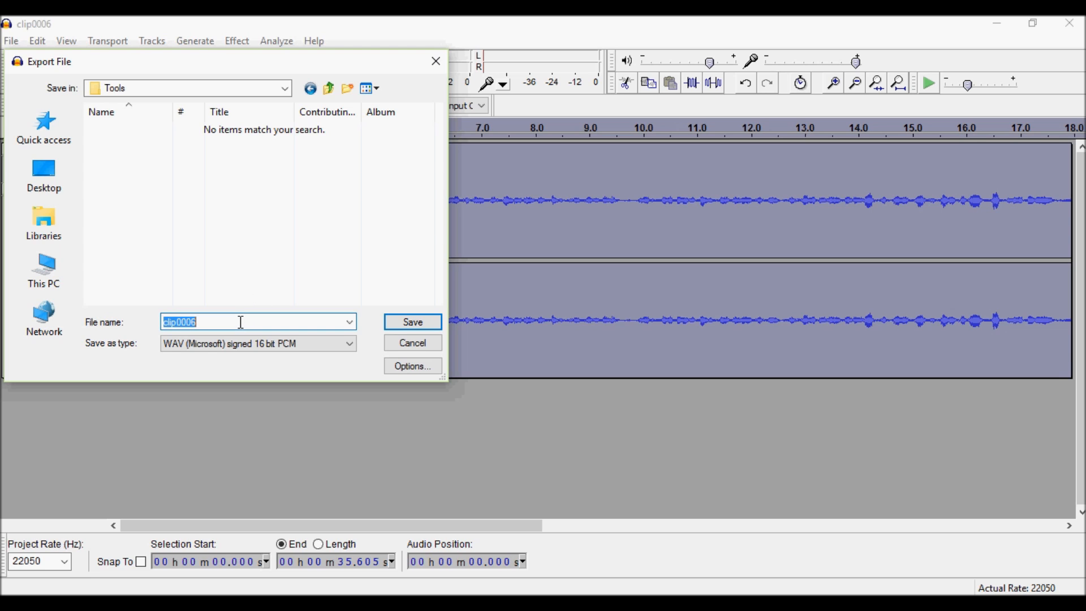
click(241, 321)
text(edited)
click(412, 320)
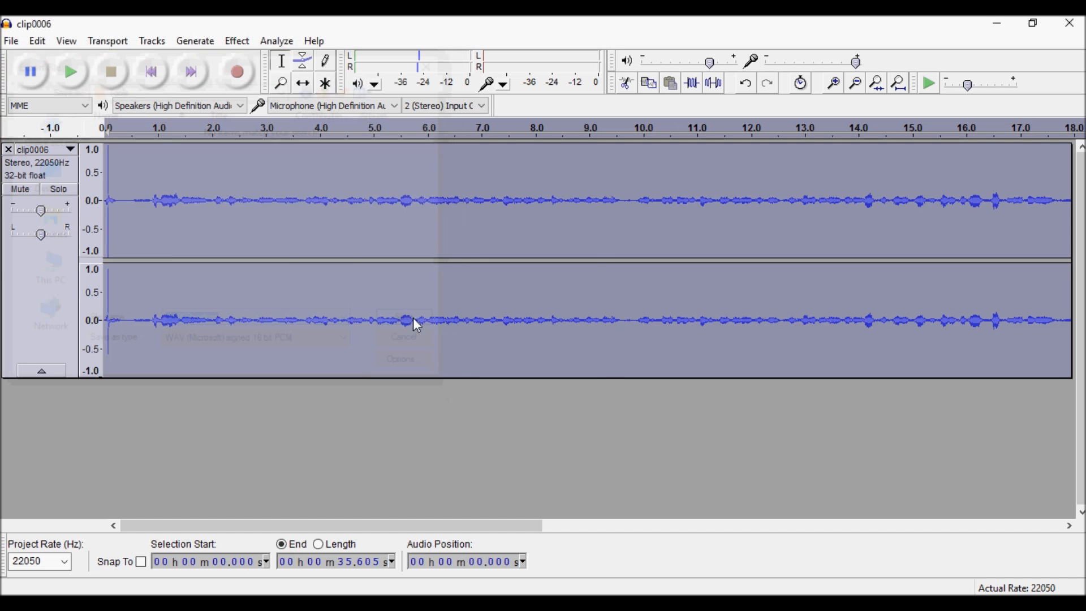
click(511, 436)
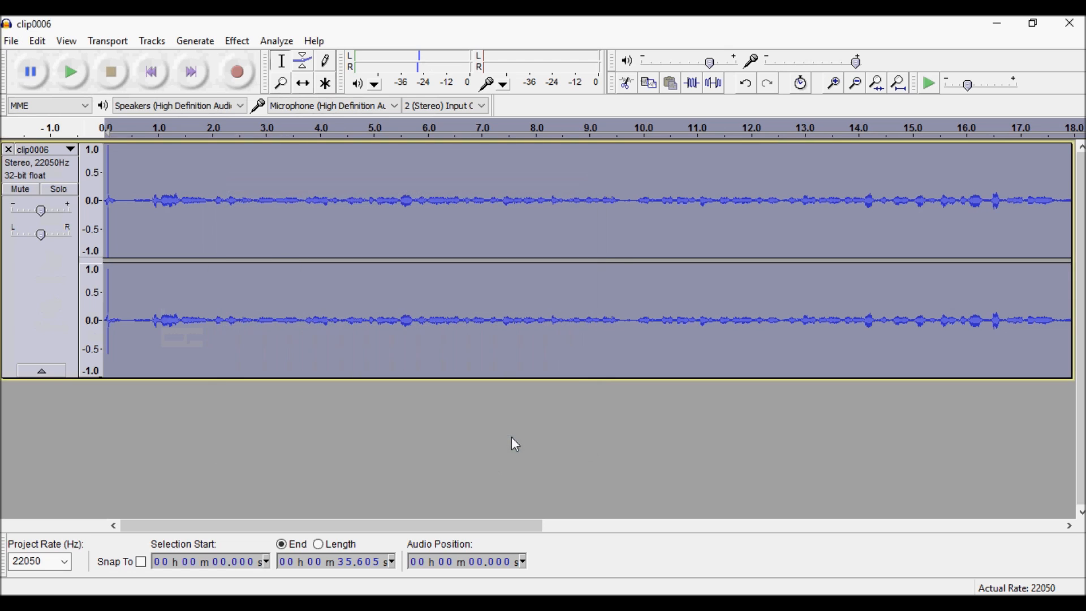
click(996, 23)
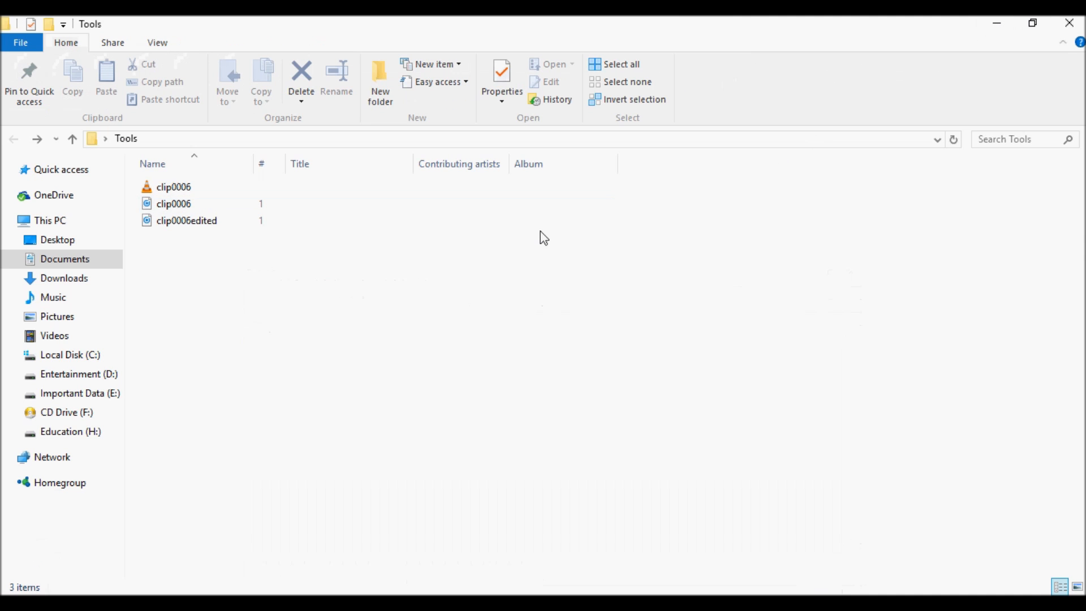